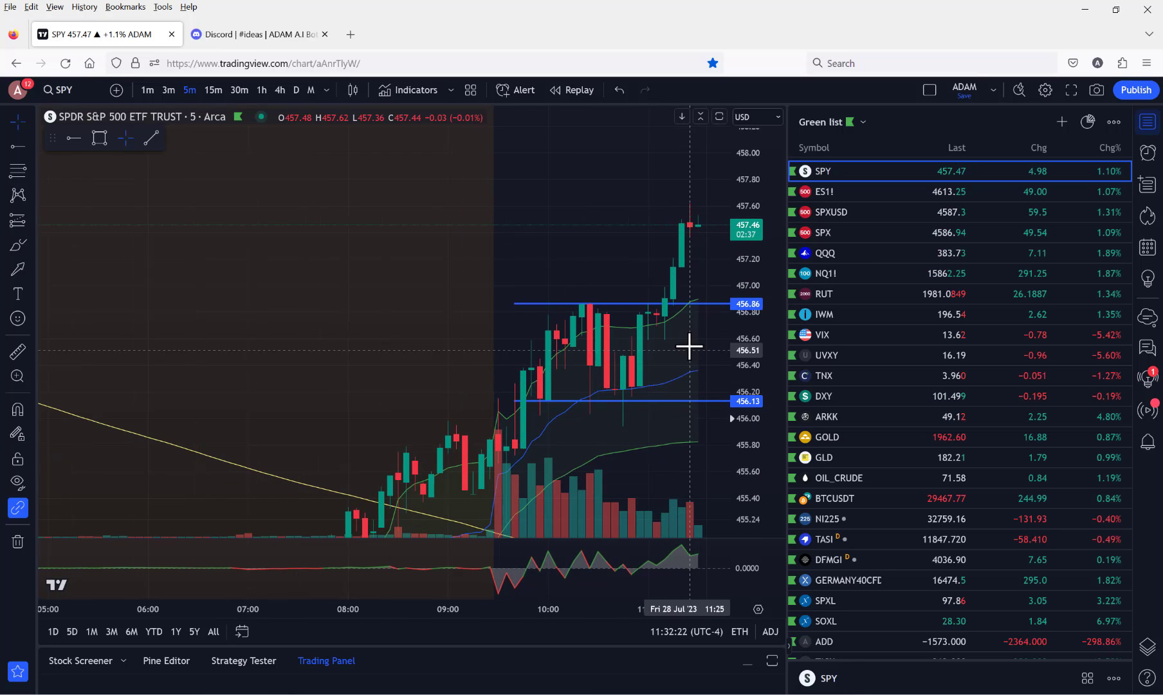
{"action": "scroll", "coordinate": [689, 346], "scroll_direction": "down", "scroll_amount": 1}
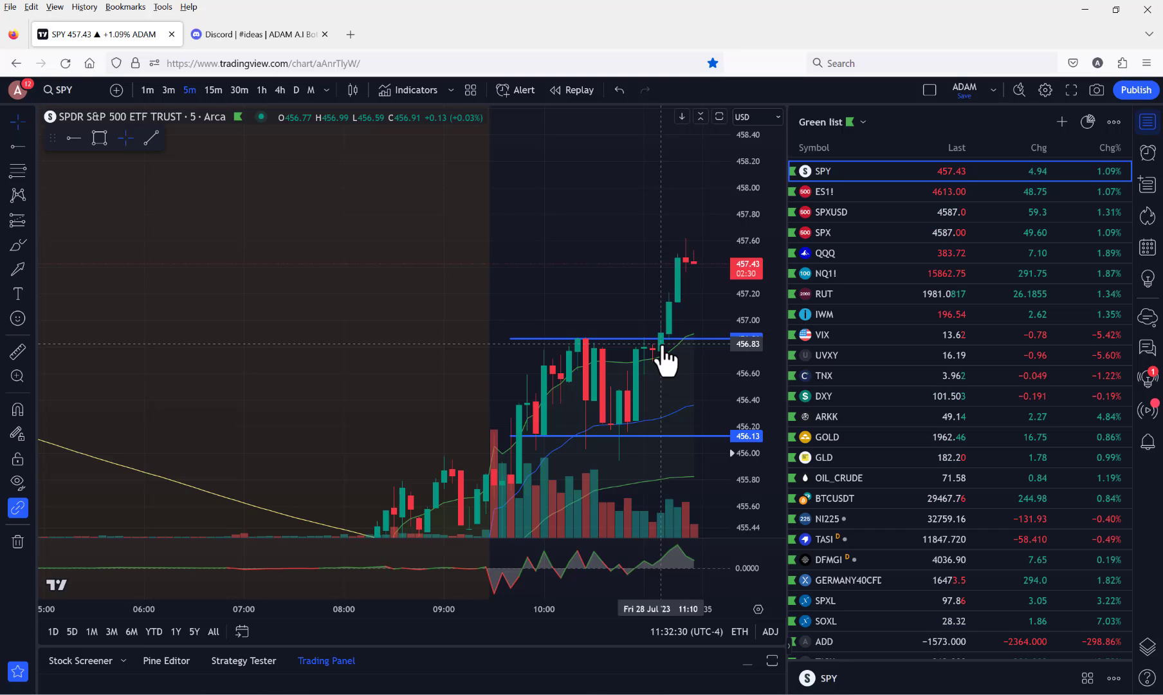
Nudge the upper horizontal level on the SPY 5-minute chart up to 456.86
{"action": "left_click_drag", "start_coordinate": [666, 344], "coordinate": [666, 339]}
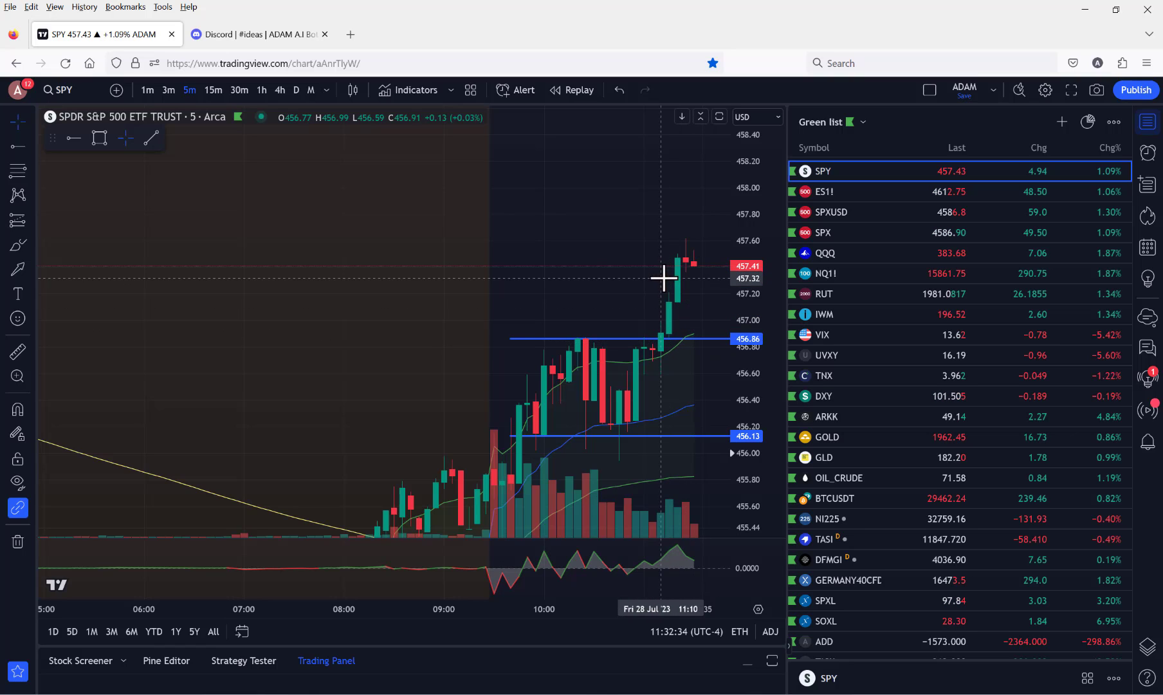
Review the SPY LONG and IWM LONG lines in #ai-trades-alerts, then return to #ideas
{"action": "left_click", "coordinate": [255, 35]}
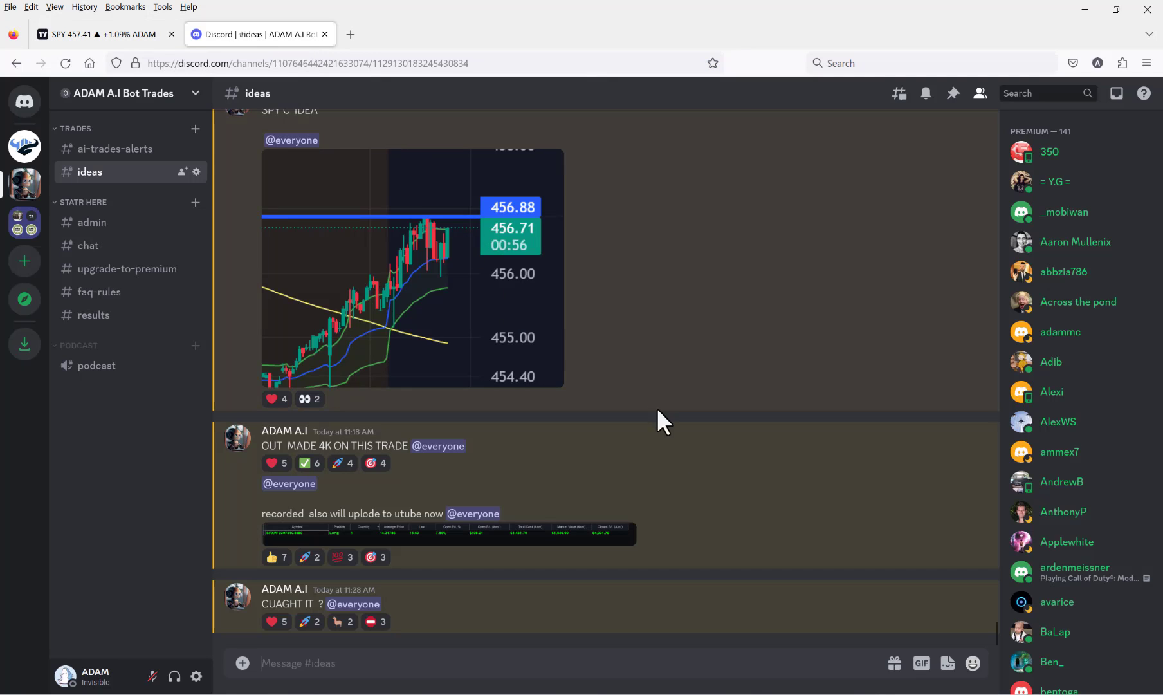
{"action": "scroll", "coordinate": [691, 455], "scroll_direction": "up", "scroll_amount": 3}
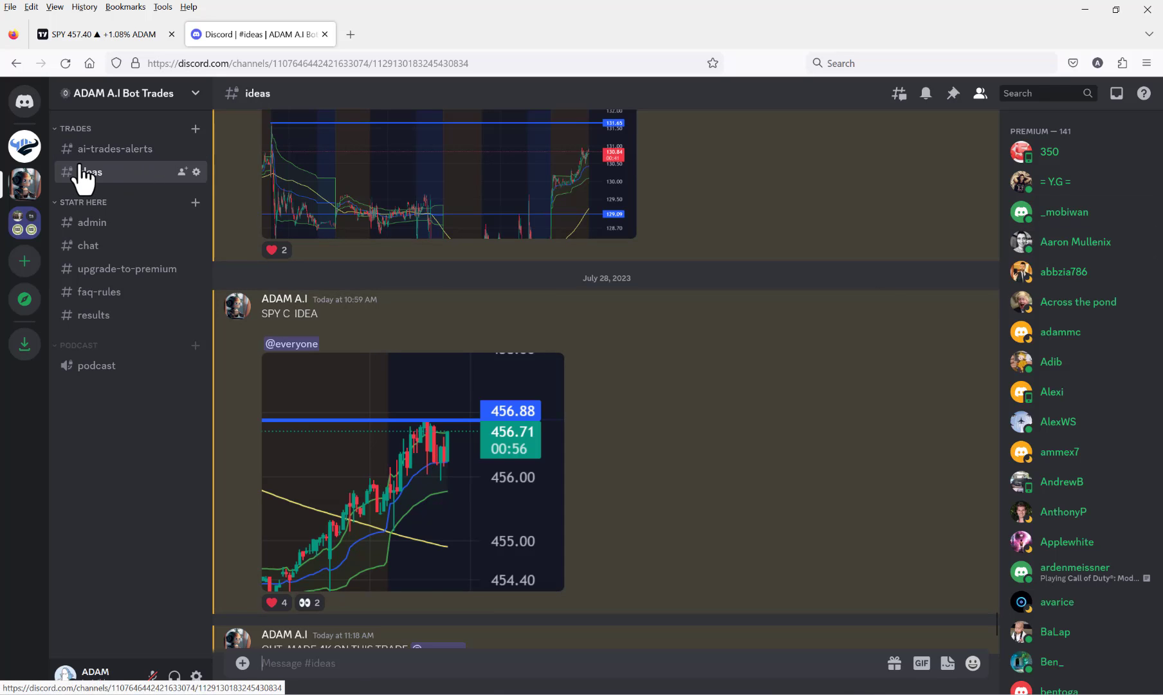
{"action": "left_click", "coordinate": [114, 148]}
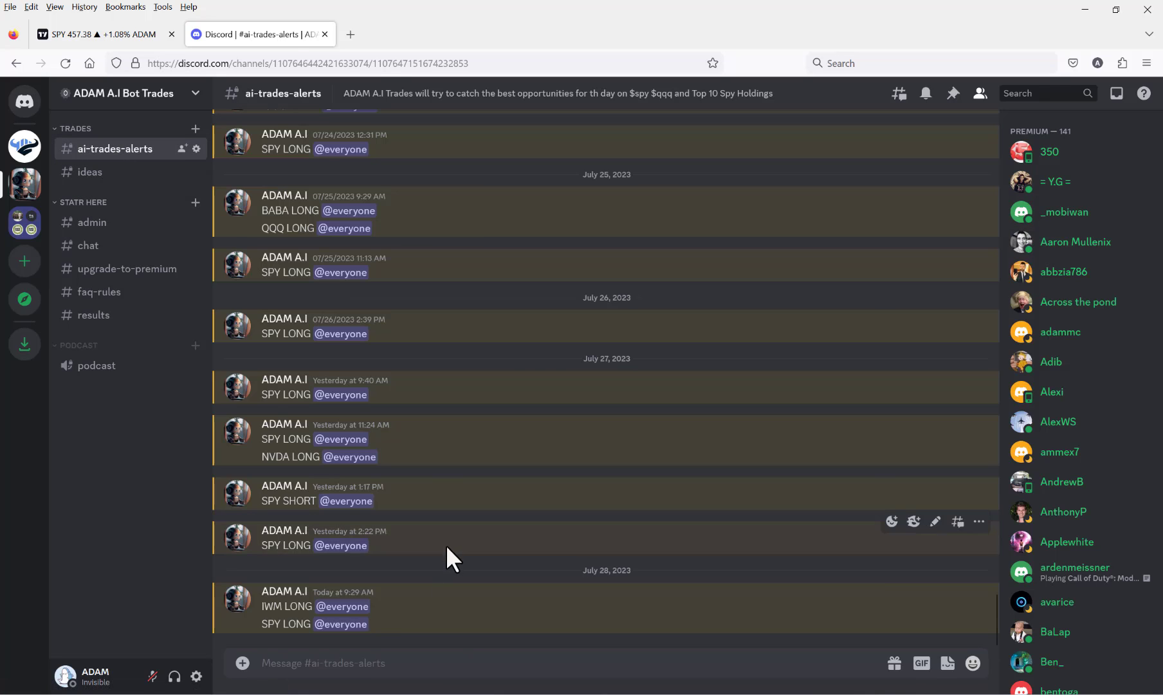
{"action": "triple_click", "coordinate": [273, 624]}
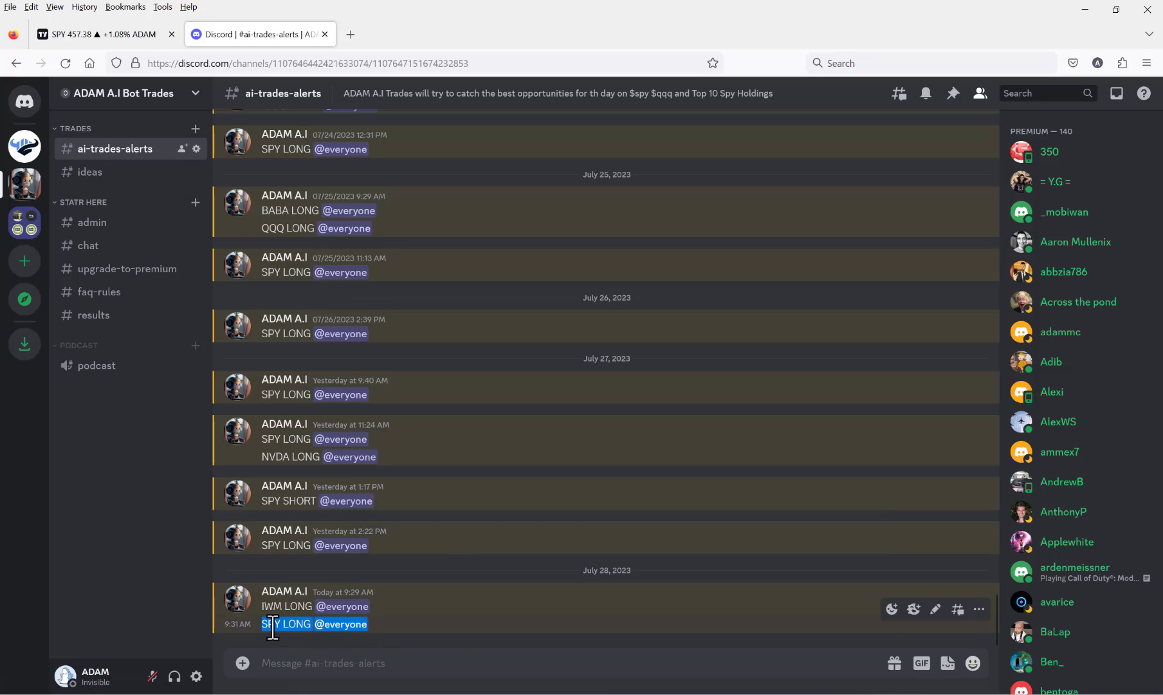
{"action": "triple_click", "coordinate": [273, 606]}
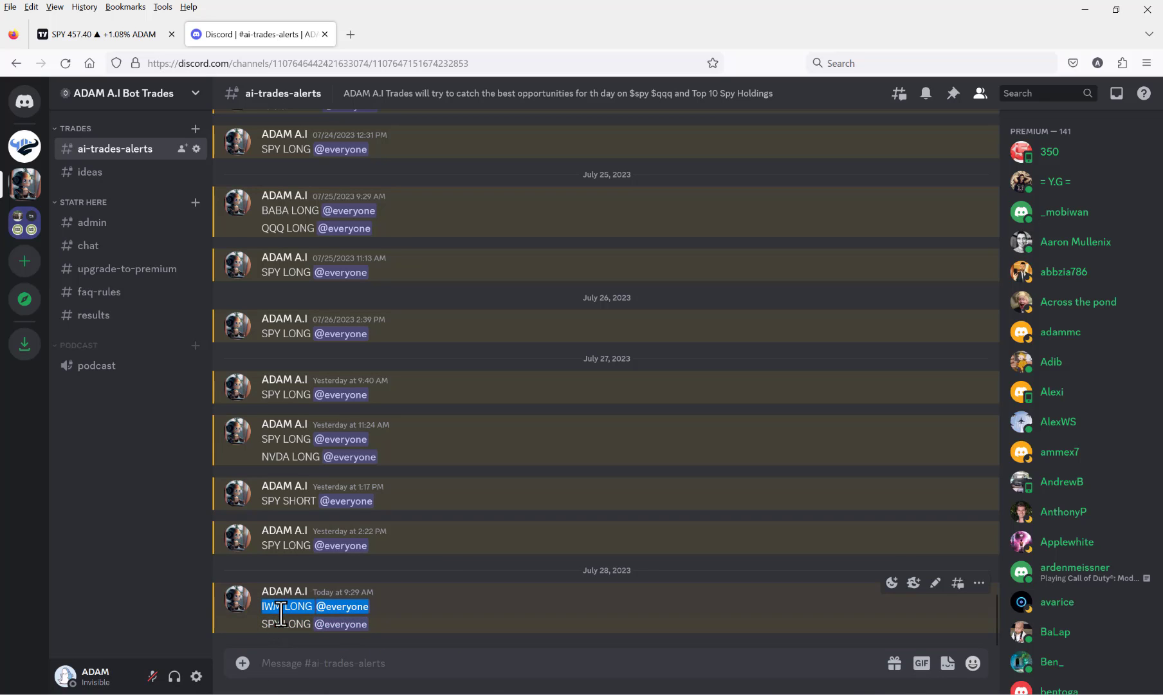
{"action": "left_click", "coordinate": [128, 172]}
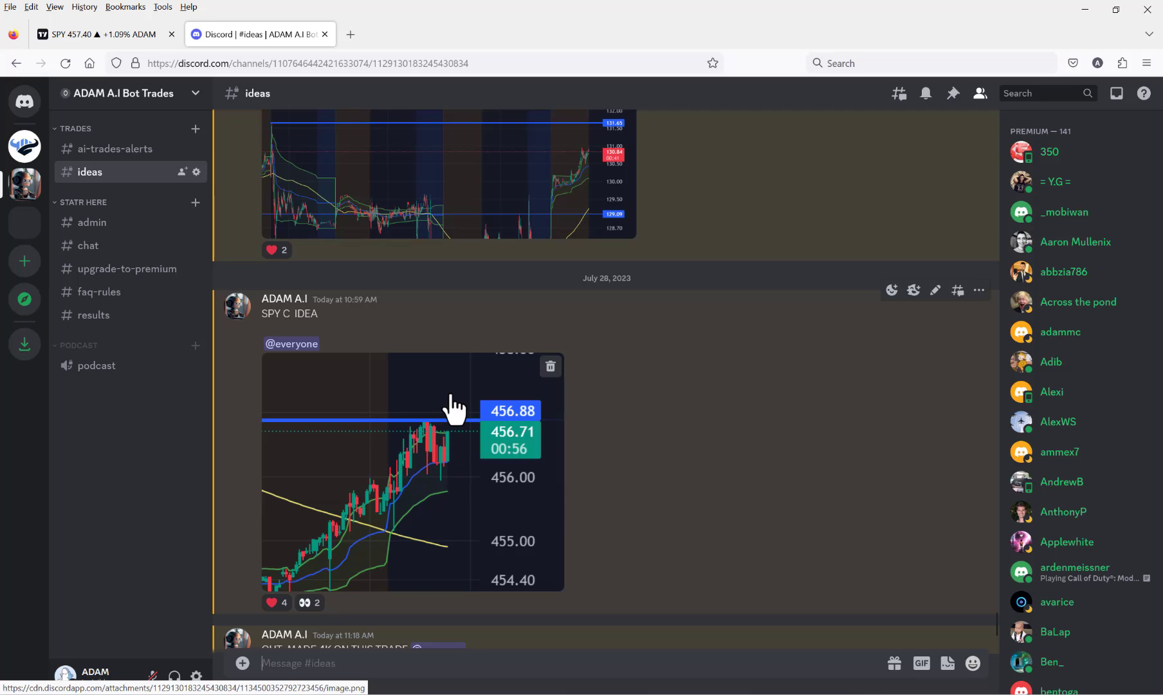
{"action": "left_click", "coordinate": [25, 145]}
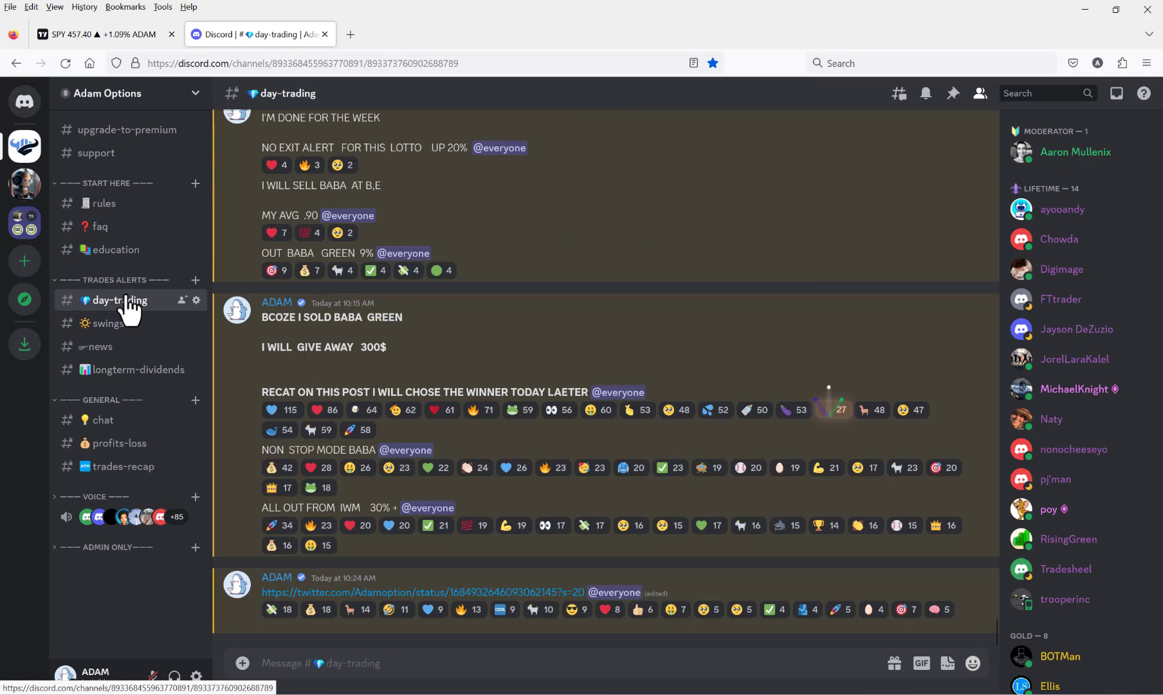
{"action": "mouse_move", "coordinate": [599, 354]}
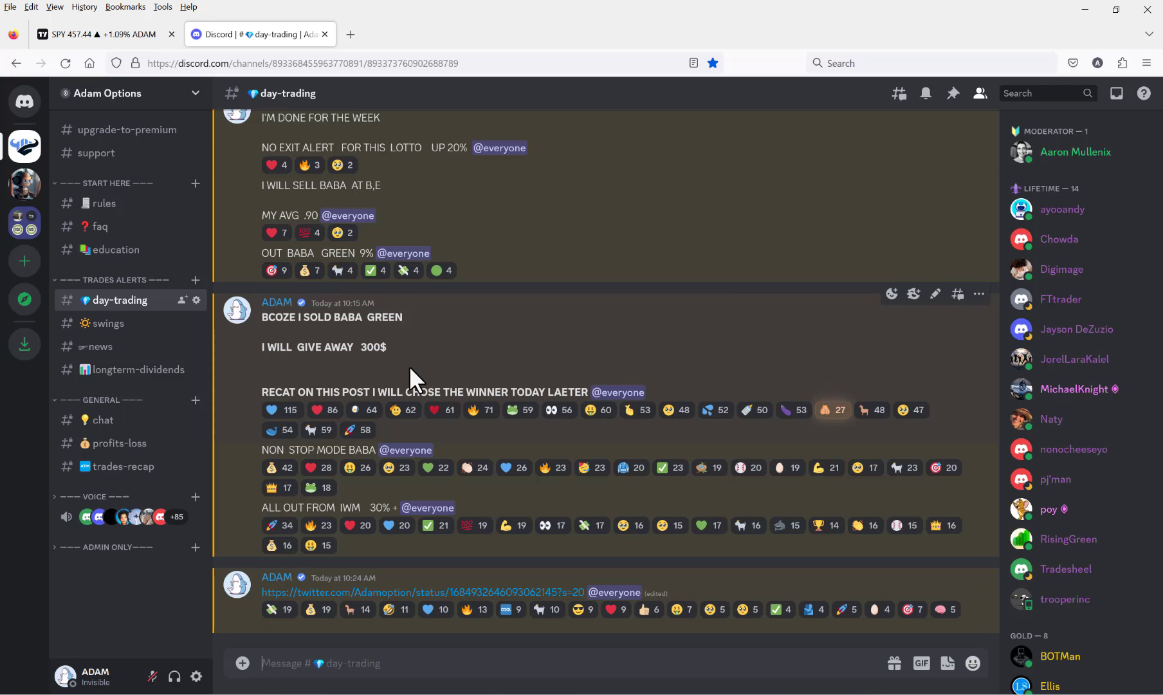
{"action": "left_click", "coordinate": [25, 184]}
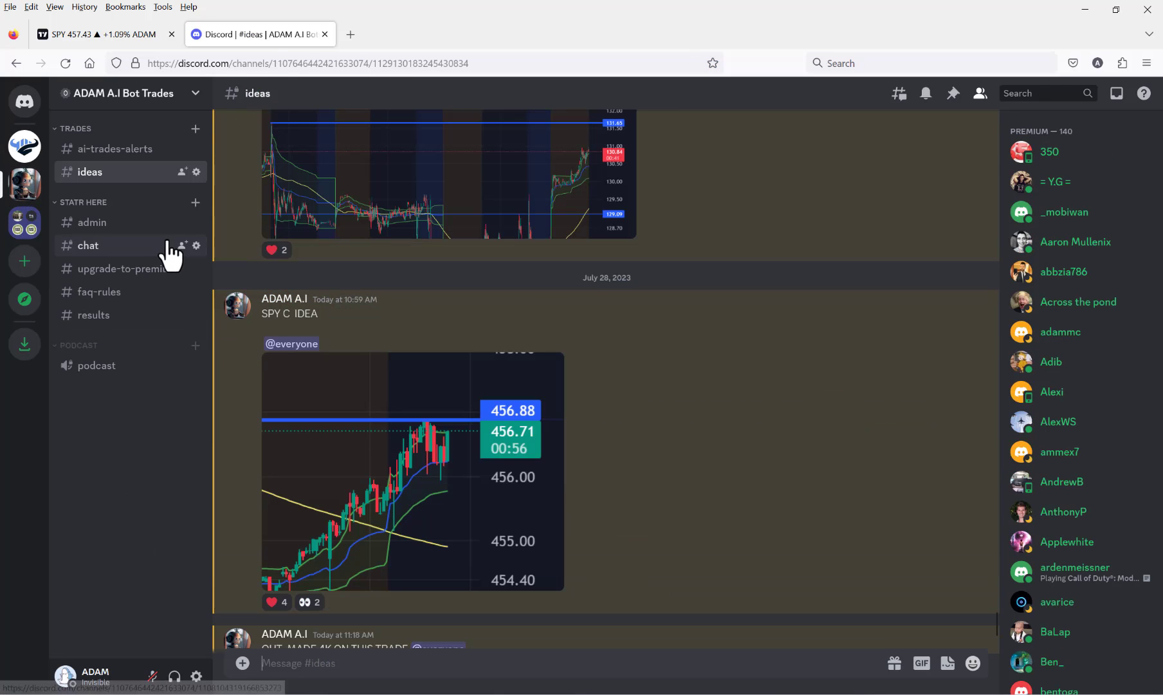
{"action": "left_click", "coordinate": [127, 153]}
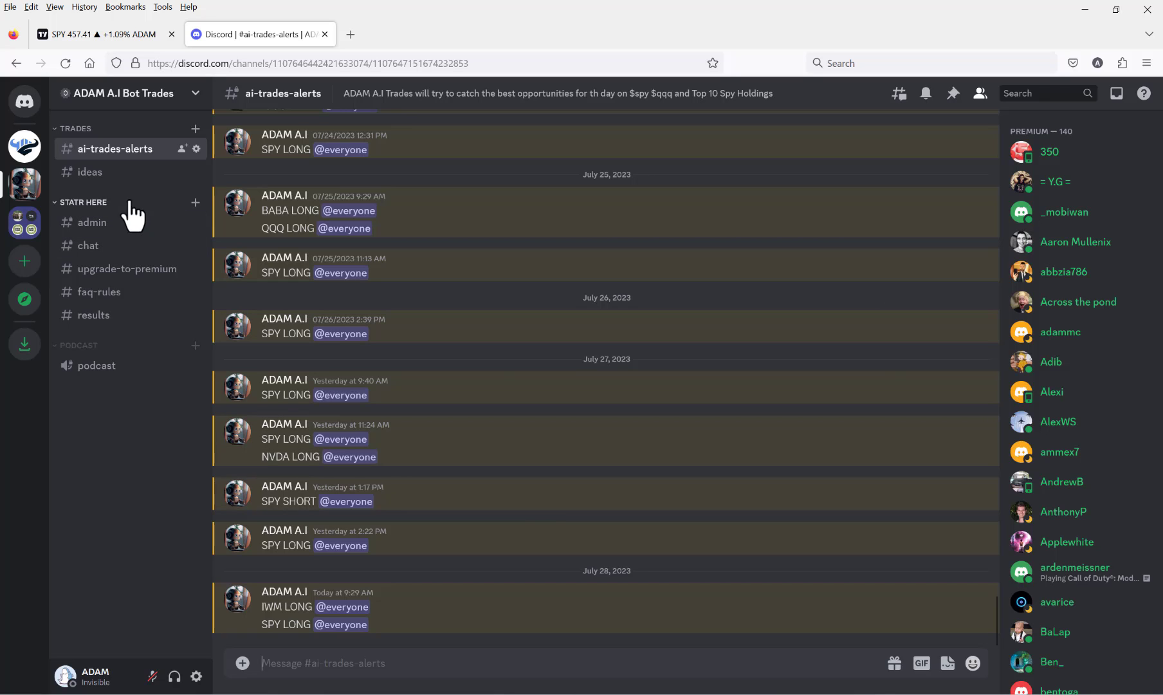
{"action": "left_click", "coordinate": [90, 172]}
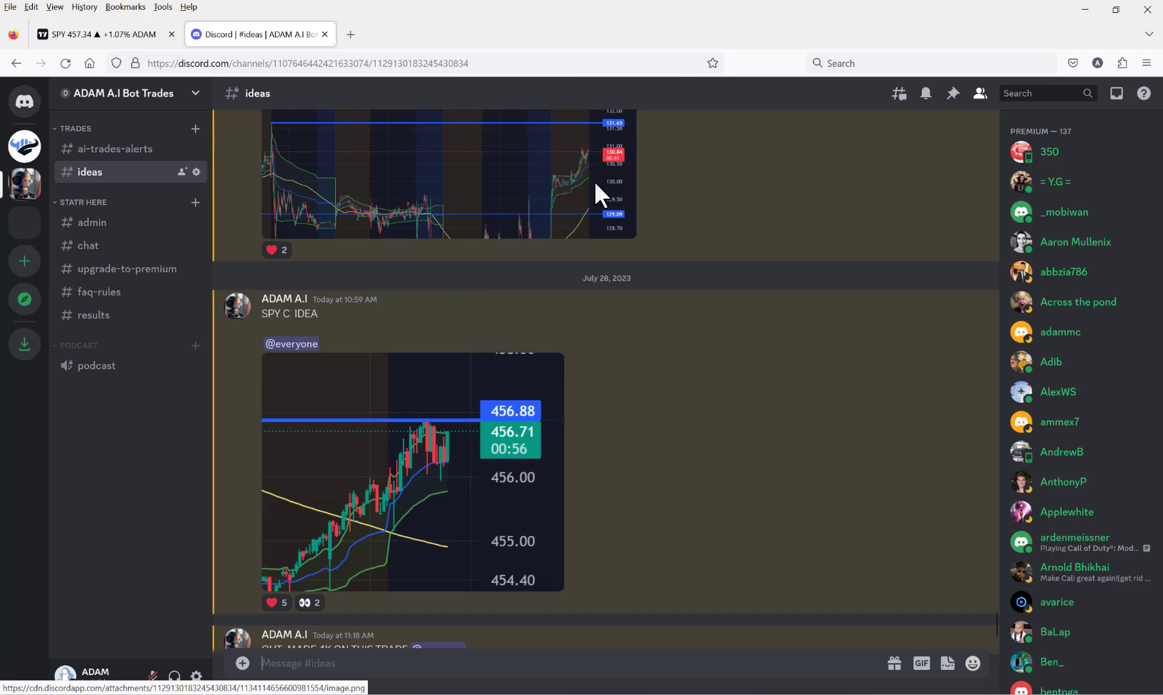
Buy one more SPXW 4580 call contract (22 to 23) while adjusting the SPY chart scale
{"action": "key", "text": "alt+Tab"}
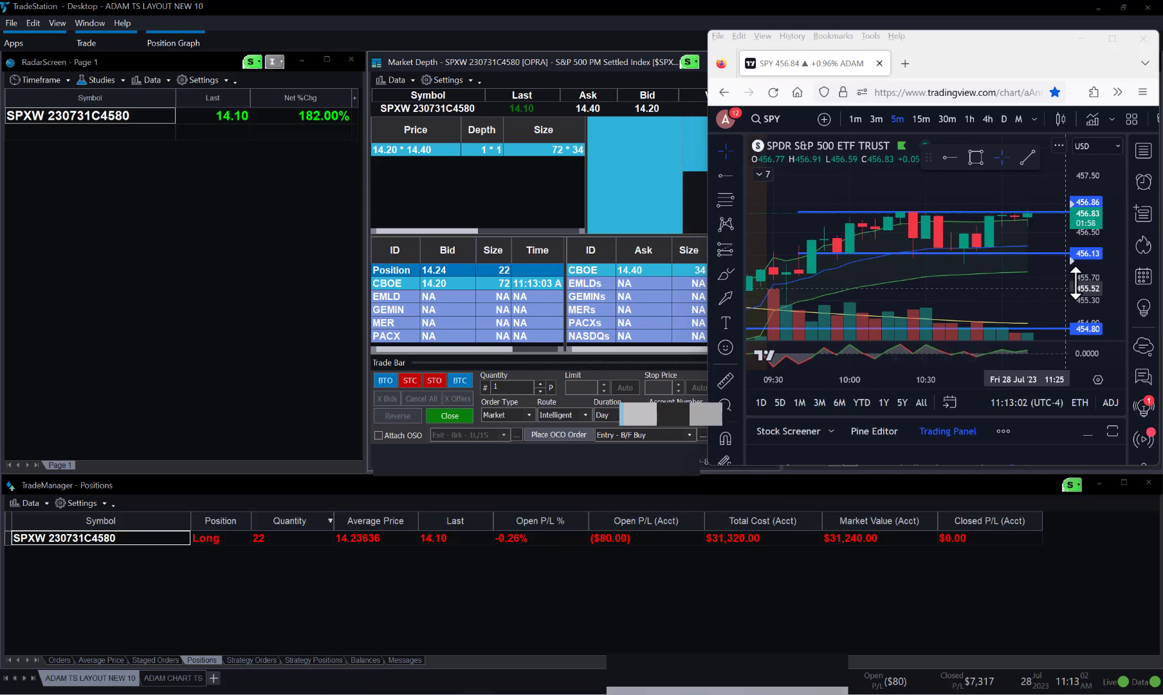
{"action": "left_click_drag", "start_coordinate": [1081, 277], "coordinate": [1082, 259]}
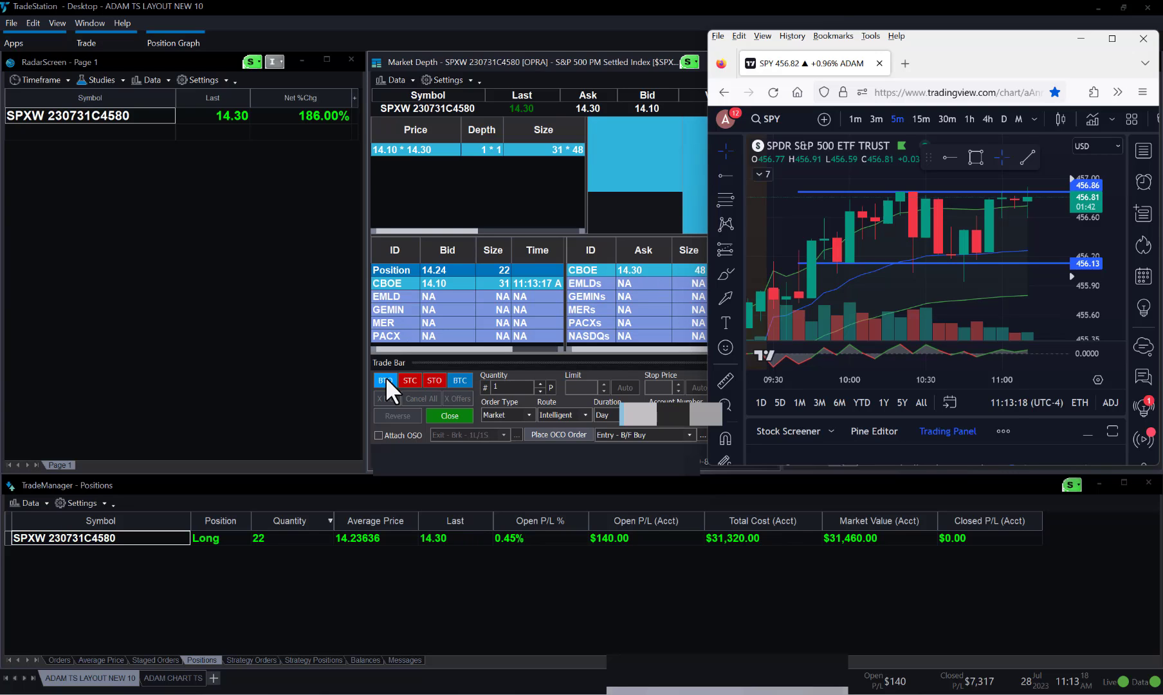
{"action": "key", "text": "alt+Tab"}
{"action": "left_click", "coordinate": [386, 380]}
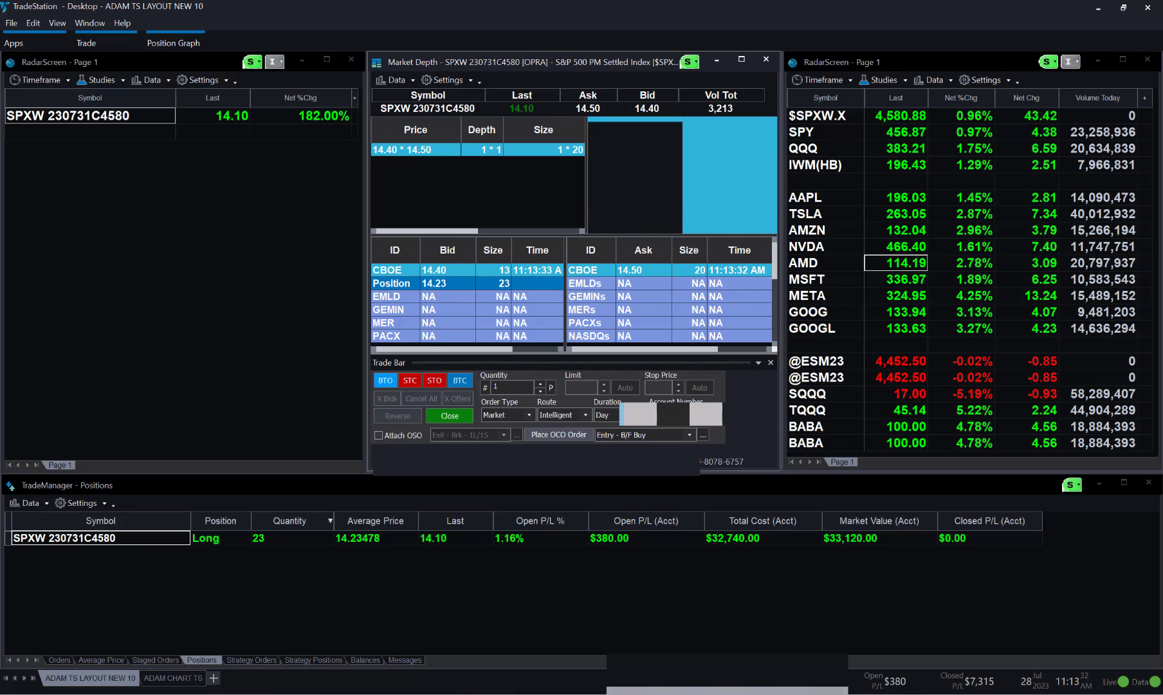
{"action": "key", "text": "alt+Tab"}
{"action": "mouse_move", "coordinate": [1087, 218]}
{"action": "left_mouse_down"}
{"action": "mouse_move", "coordinate": [1088, 250]}
{"action": "mouse_move", "coordinate": [1037, 270]}
{"action": "left_mouse_up"}
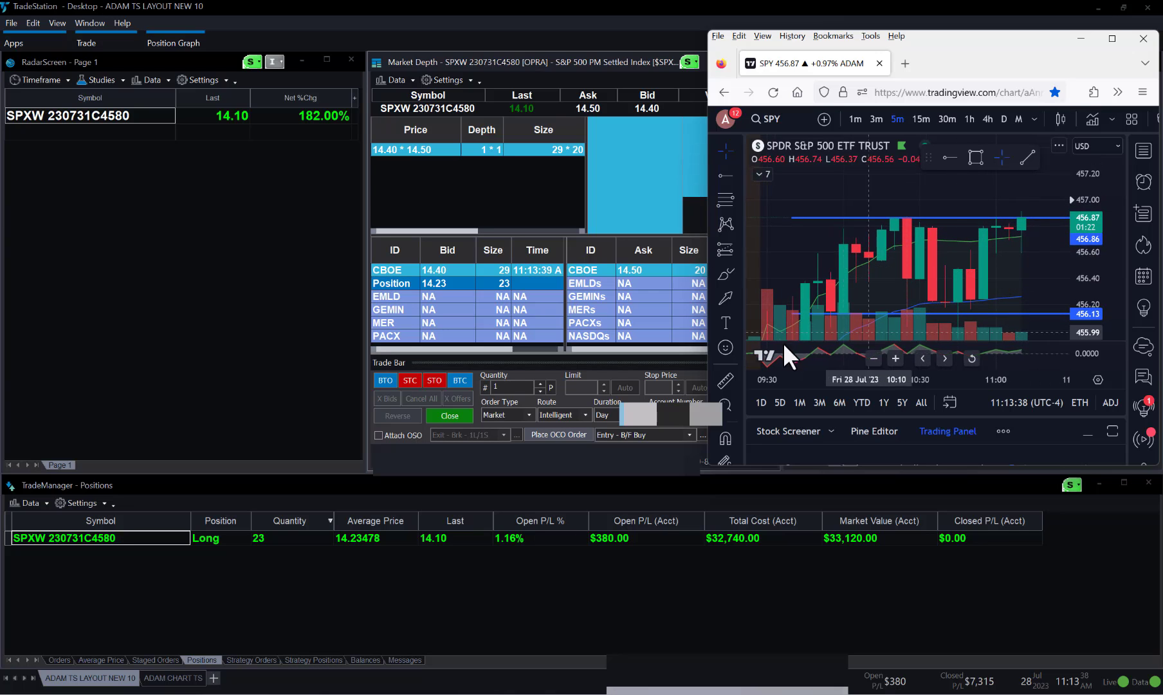
Buy five more SPXW 4580 call contracts with BTO, reaching 28, then return to the SPY chart
{"action": "left_click", "coordinate": [392, 378]}
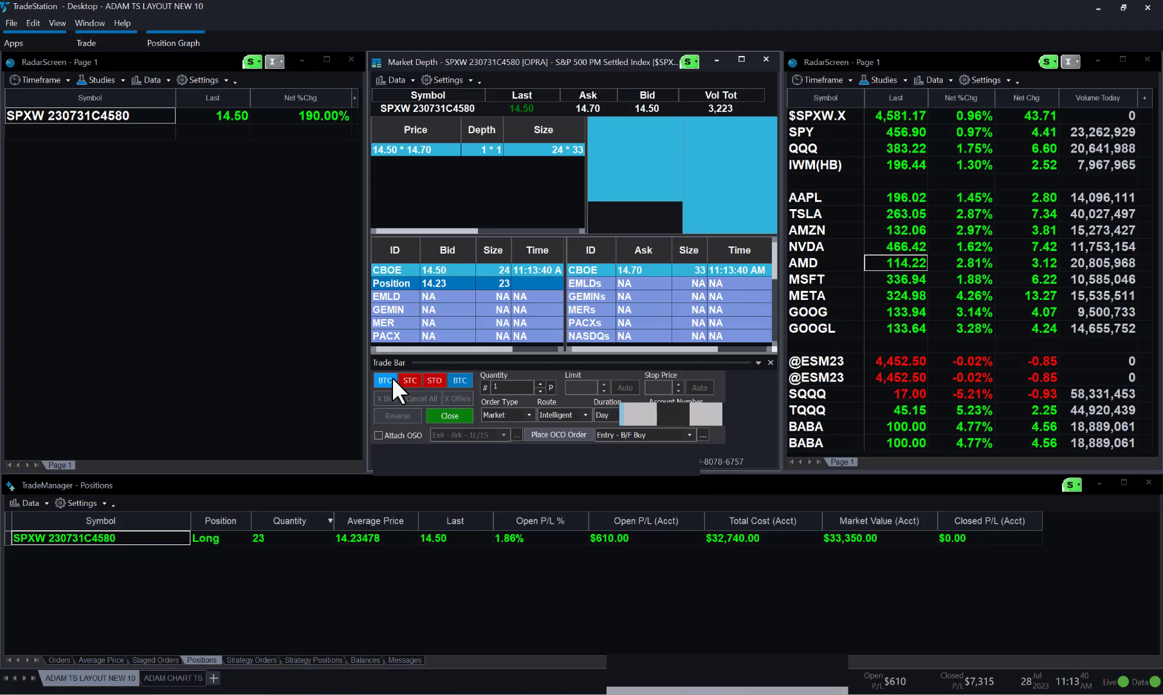
{"action": "left_click", "coordinate": [385, 378]}
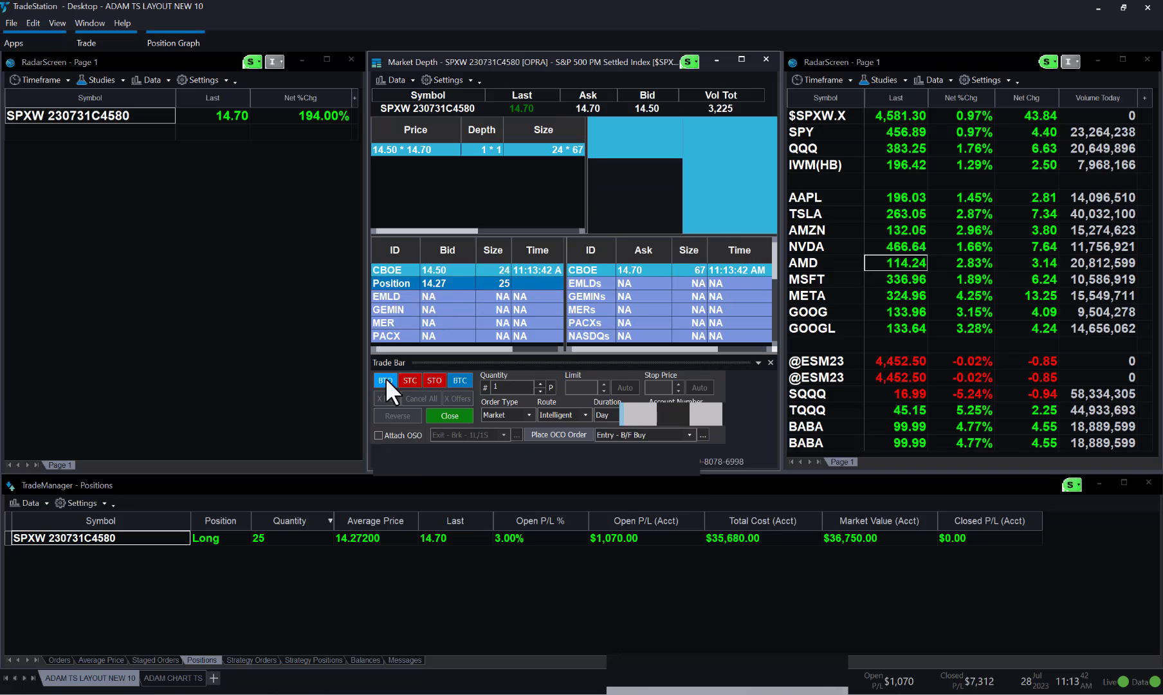
{"action": "left_click", "coordinate": [385, 378]}
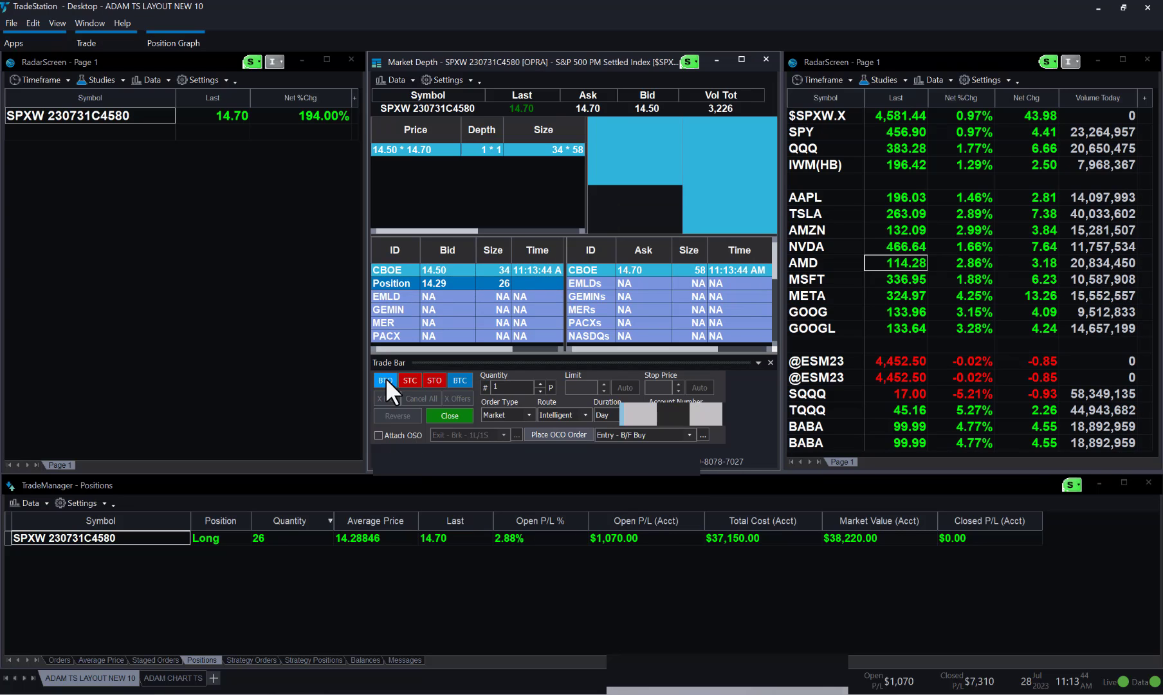
{"action": "left_click", "coordinate": [385, 378]}
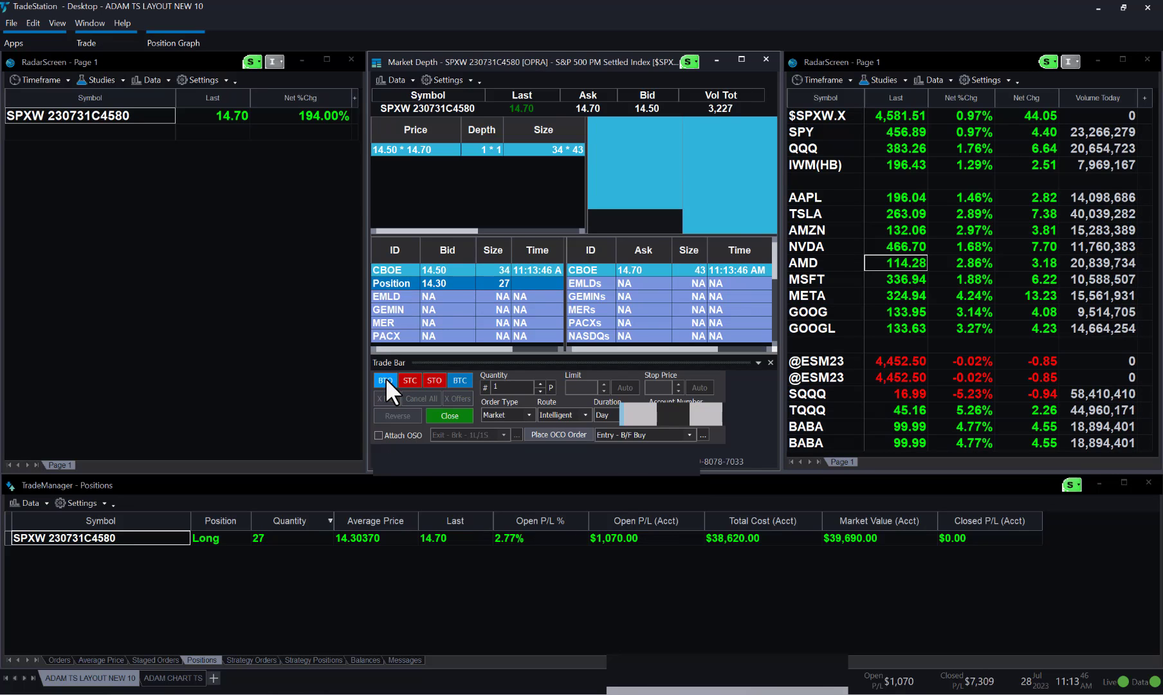
{"action": "left_click", "coordinate": [385, 378]}
{"action": "key", "text": "alt+Tab"}
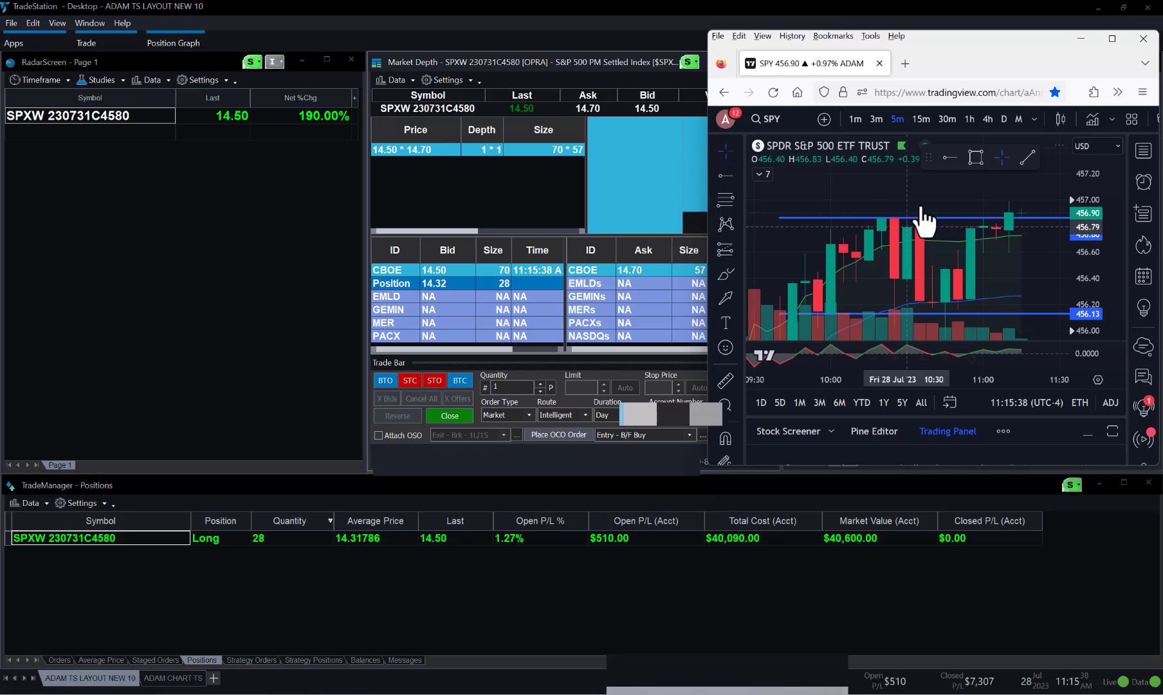
Move the floating drawing toolbar off the SPY candles while waiting for the 457.00 alert
{"action": "left_click_drag", "start_coordinate": [949, 158], "coordinate": [763, 162]}
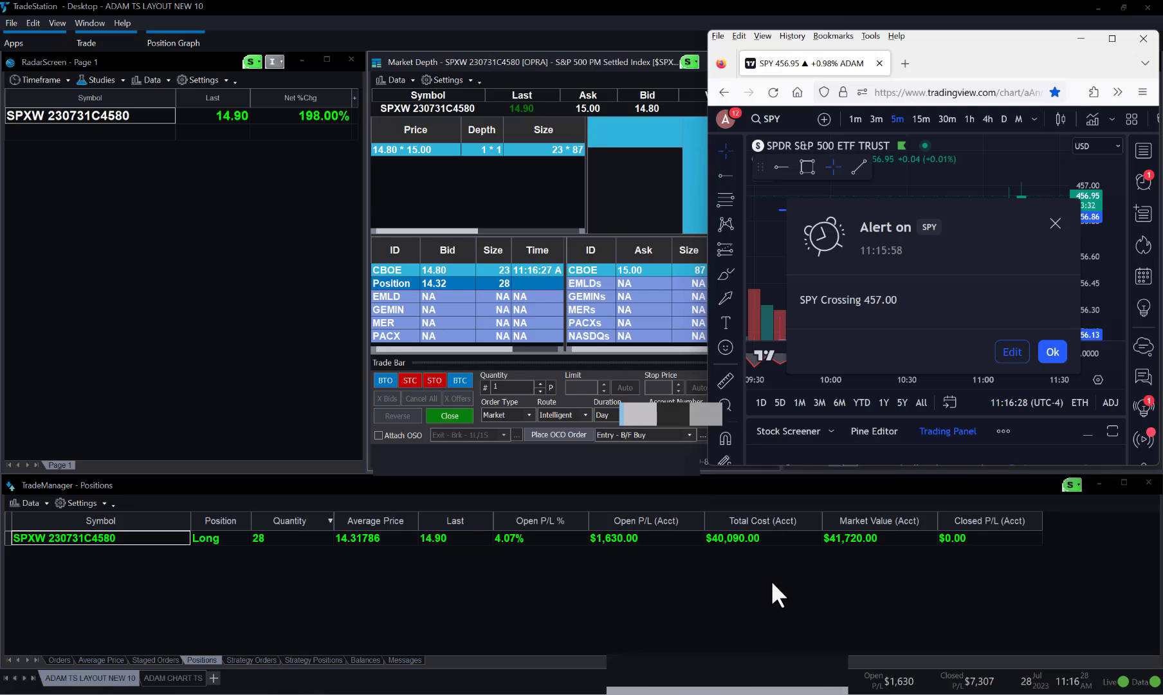
Dismiss the SPY Crossing 457.00 alert dialog
{"action": "left_click", "coordinate": [1054, 351]}
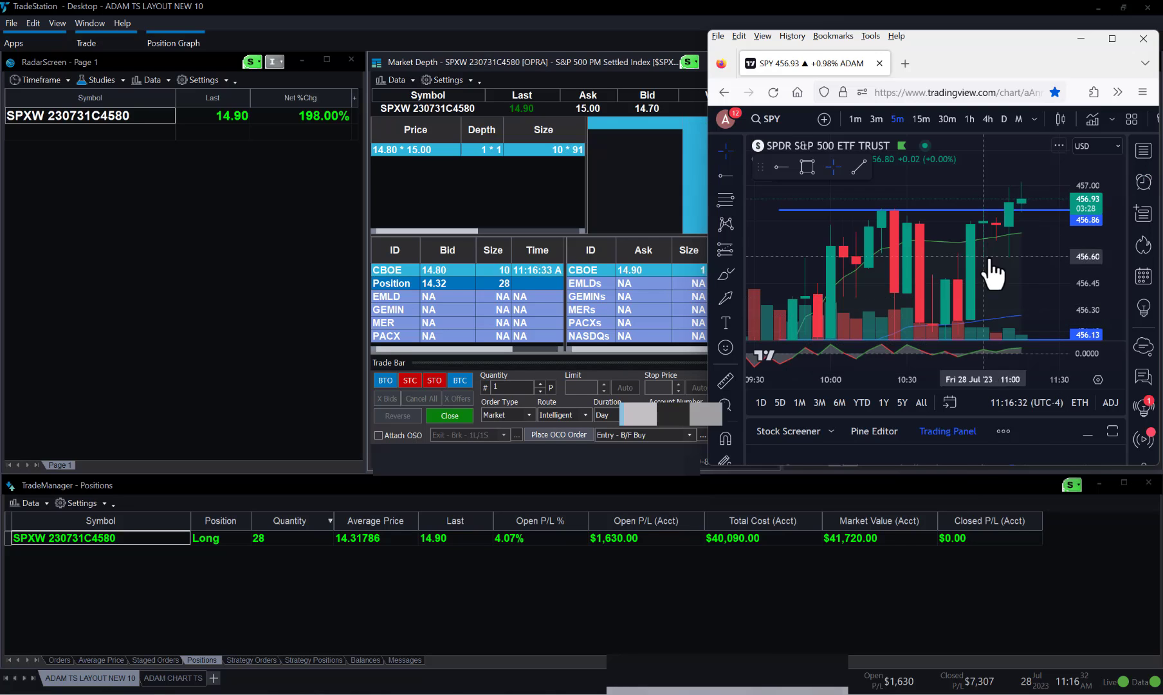
{"action": "scroll", "coordinate": [995, 272], "scroll_direction": "down", "scroll_amount": 2}
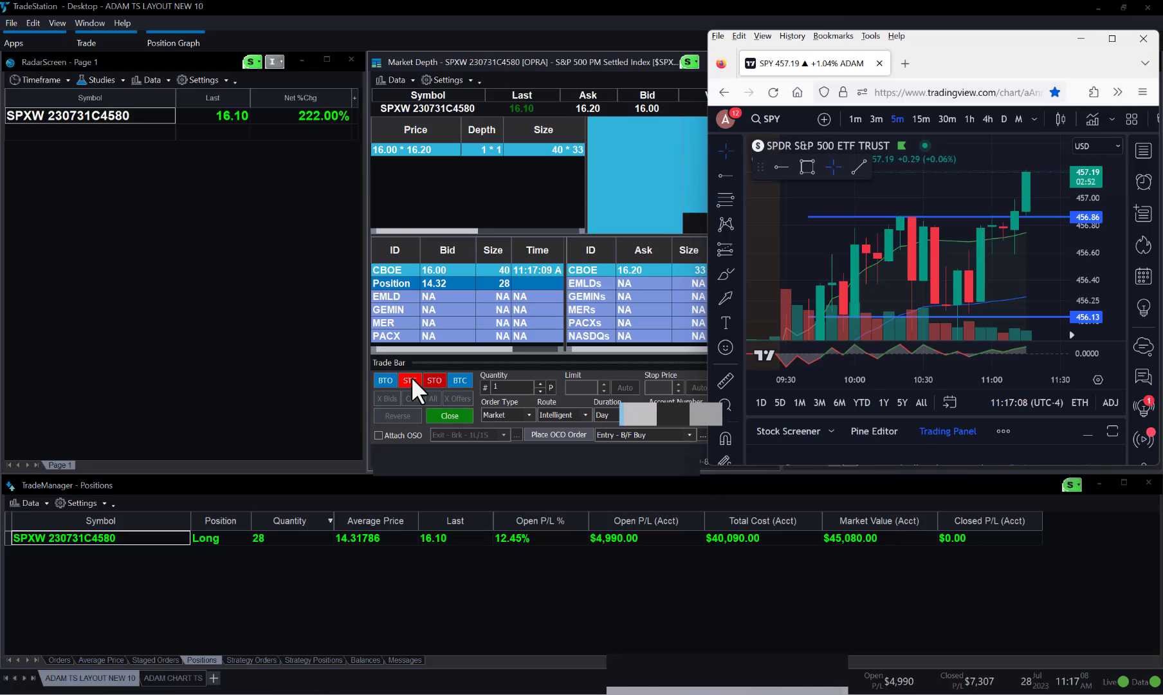
Set the Trade Bar to quantity 3, Limit order type with Auto Hit/Take pricing
{"action": "left_click", "coordinate": [513, 387]}
{"action": "type", "text": "2"}
{"action": "key", "text": "BackSpace"}
{"action": "type", "text": "3"}
{"action": "left_click", "coordinate": [520, 414]}
{"action": "left_click", "coordinate": [509, 435]}
{"action": "left_click", "coordinate": [626, 387]}
{"action": "left_click", "coordinate": [691, 484]}
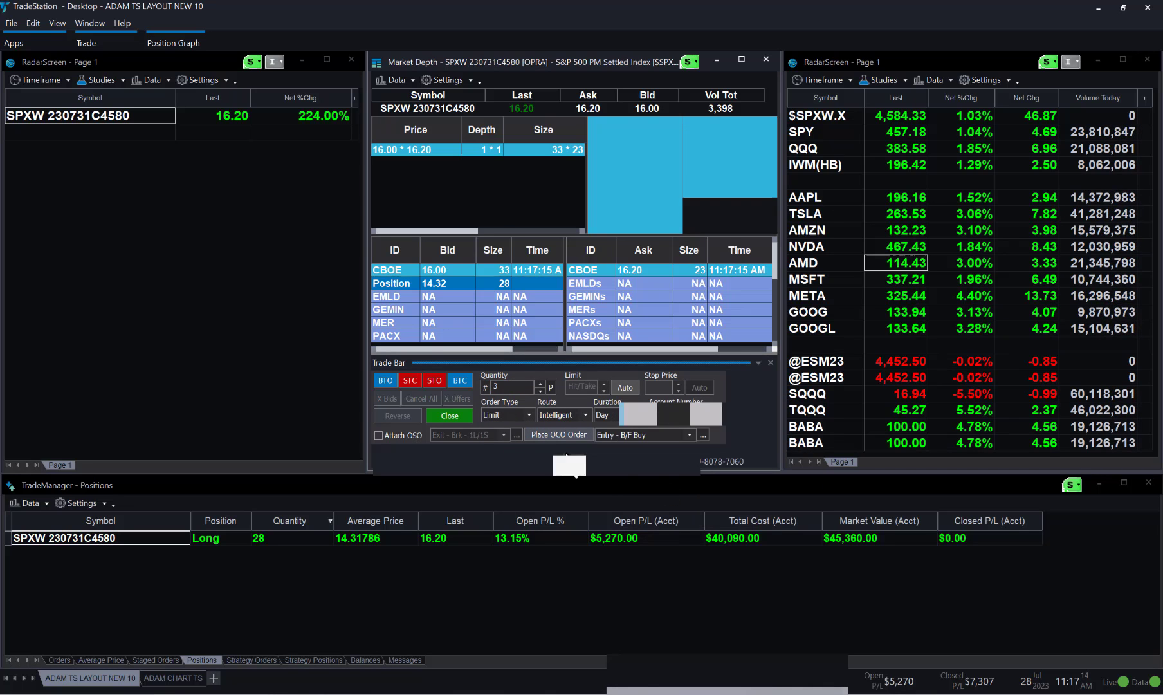
Sell four 3-contract lots with STC, trimming the position from 28 to 16, duration left at Day
{"action": "left_click", "coordinate": [410, 380]}
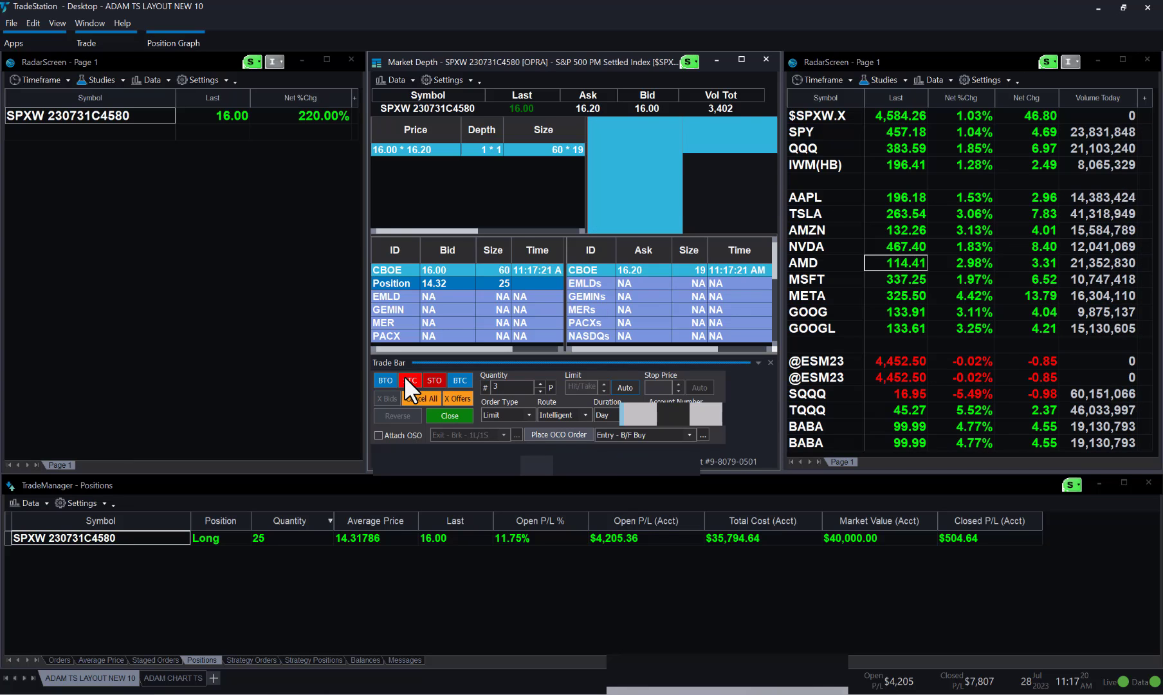
{"action": "left_click", "coordinate": [410, 380]}
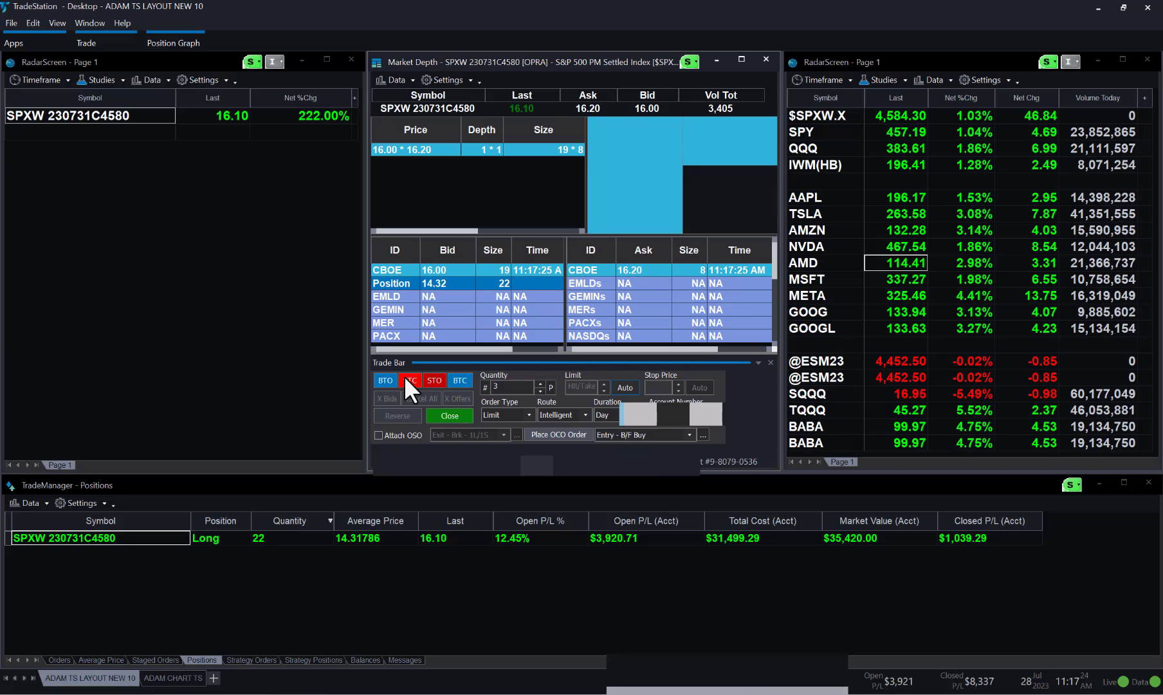
{"action": "left_click", "coordinate": [410, 380]}
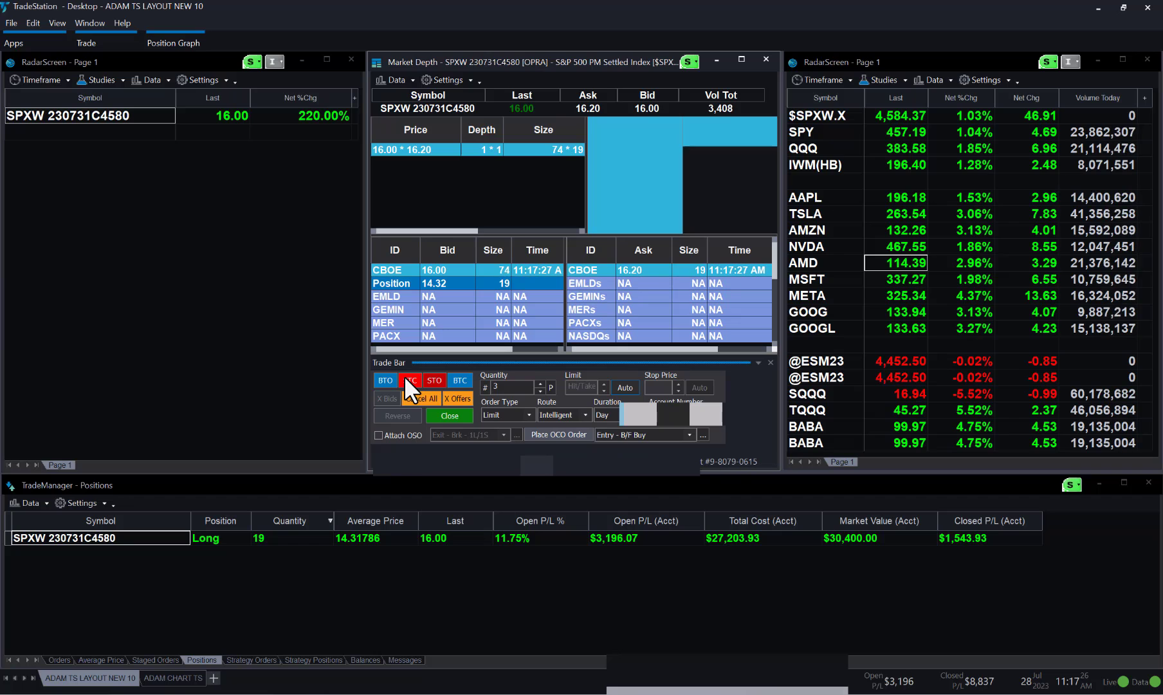
{"action": "left_click", "coordinate": [410, 380]}
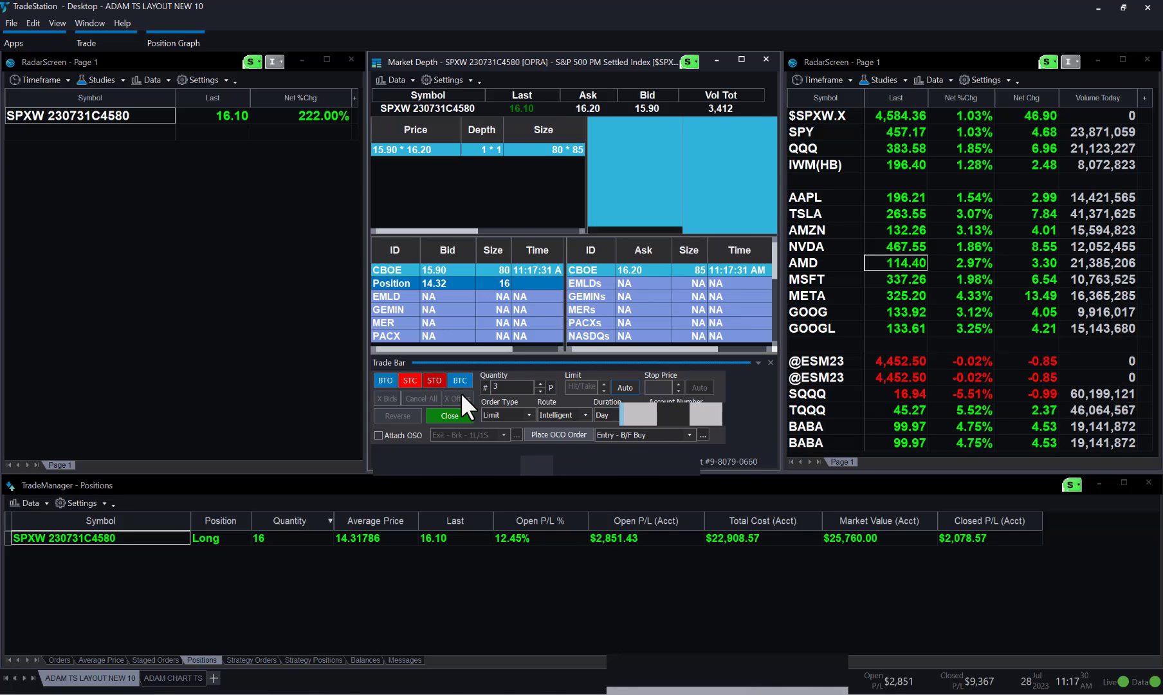
{"action": "left_click", "coordinate": [602, 415]}
{"action": "left_click", "coordinate": [640, 427]}
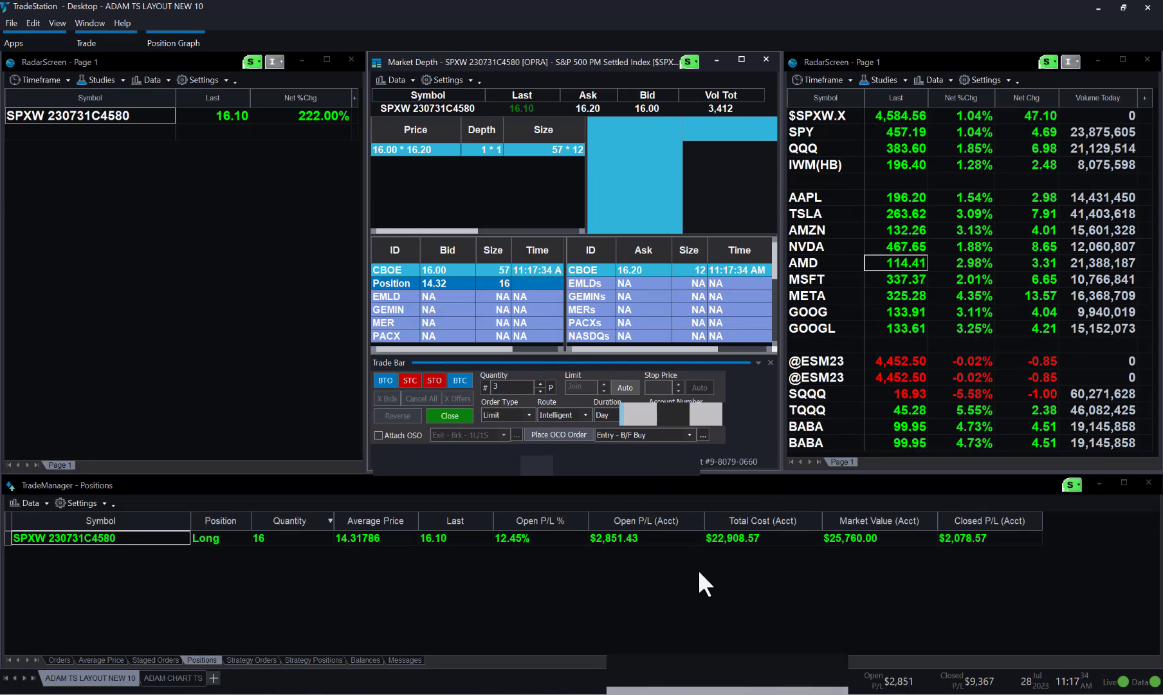
Reselect Hit/Take limit pricing and sell five more 3-contract lots, leaving one SPXW call runner
{"action": "key", "text": "alt+Tab"}
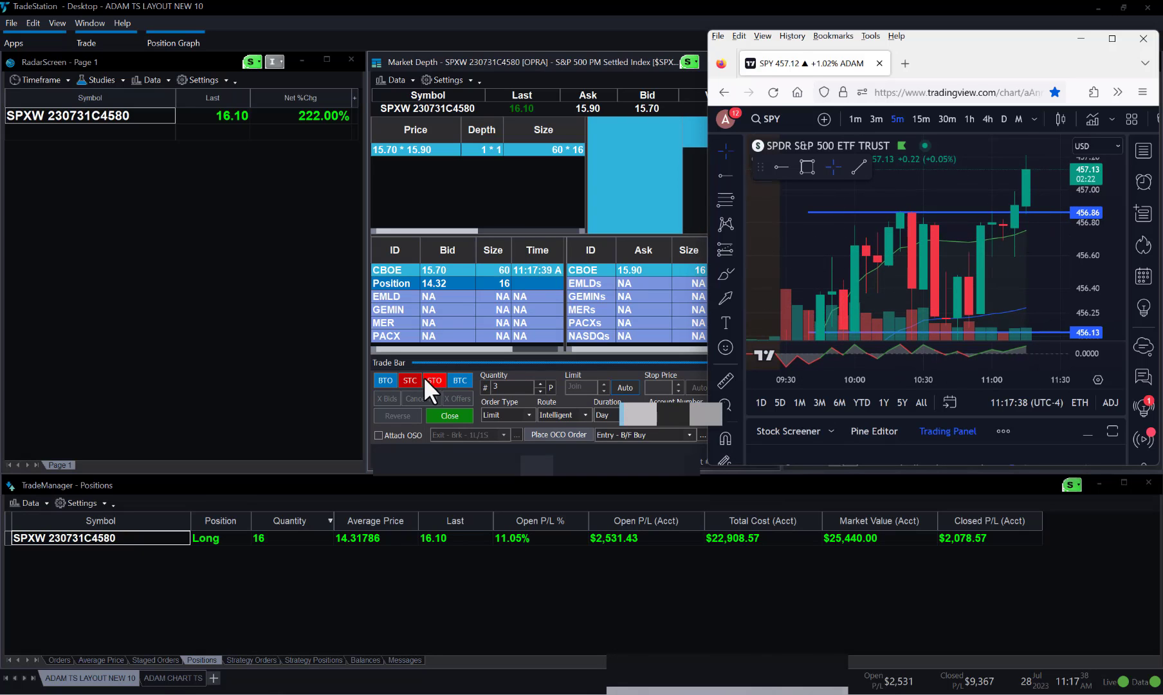
{"action": "left_click", "coordinate": [625, 387]}
{"action": "left_click", "coordinate": [658, 483]}
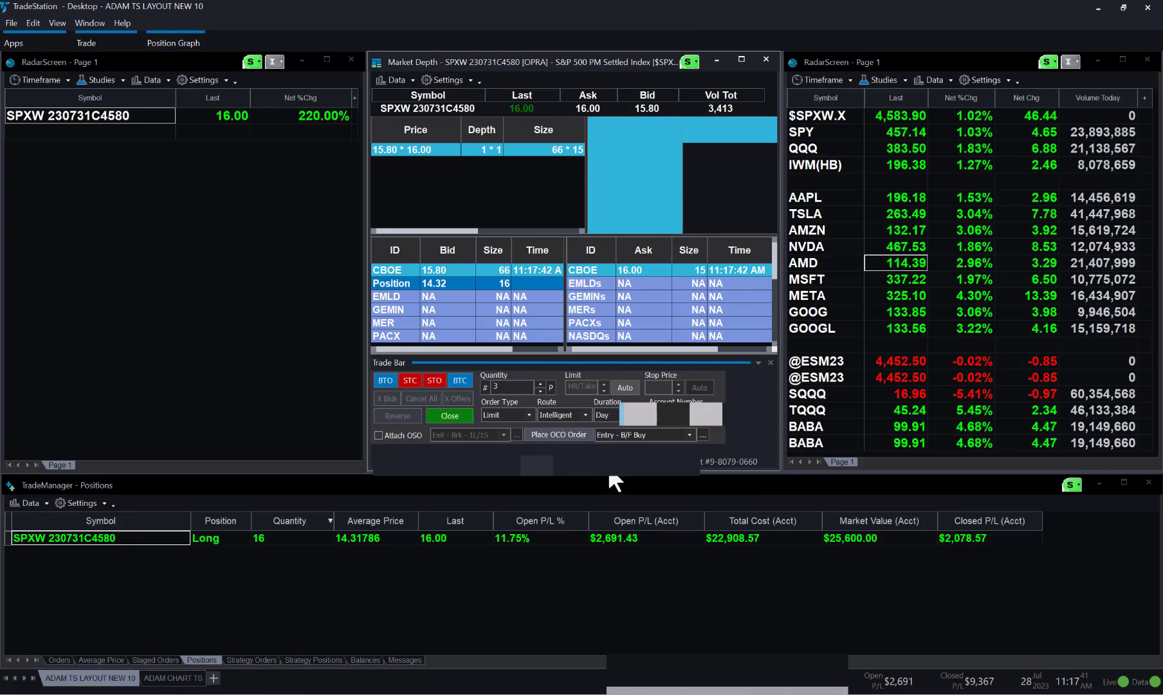
{"action": "left_click", "coordinate": [412, 382]}
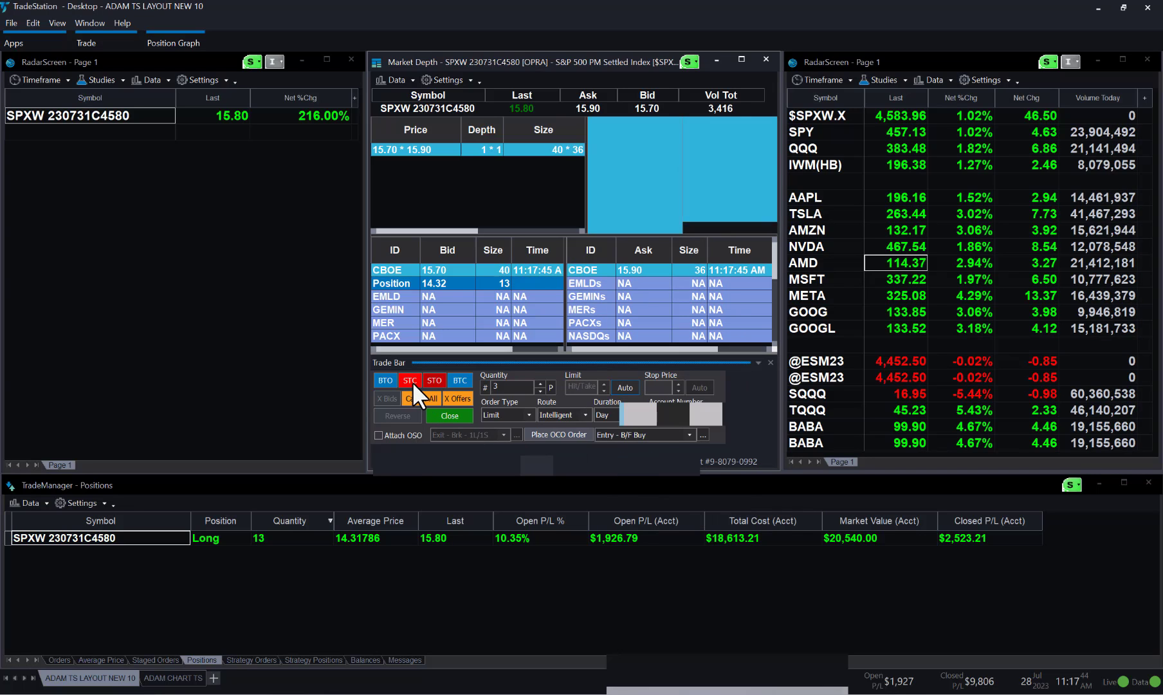
{"action": "left_click", "coordinate": [413, 382]}
{"action": "left_click", "coordinate": [413, 382]}
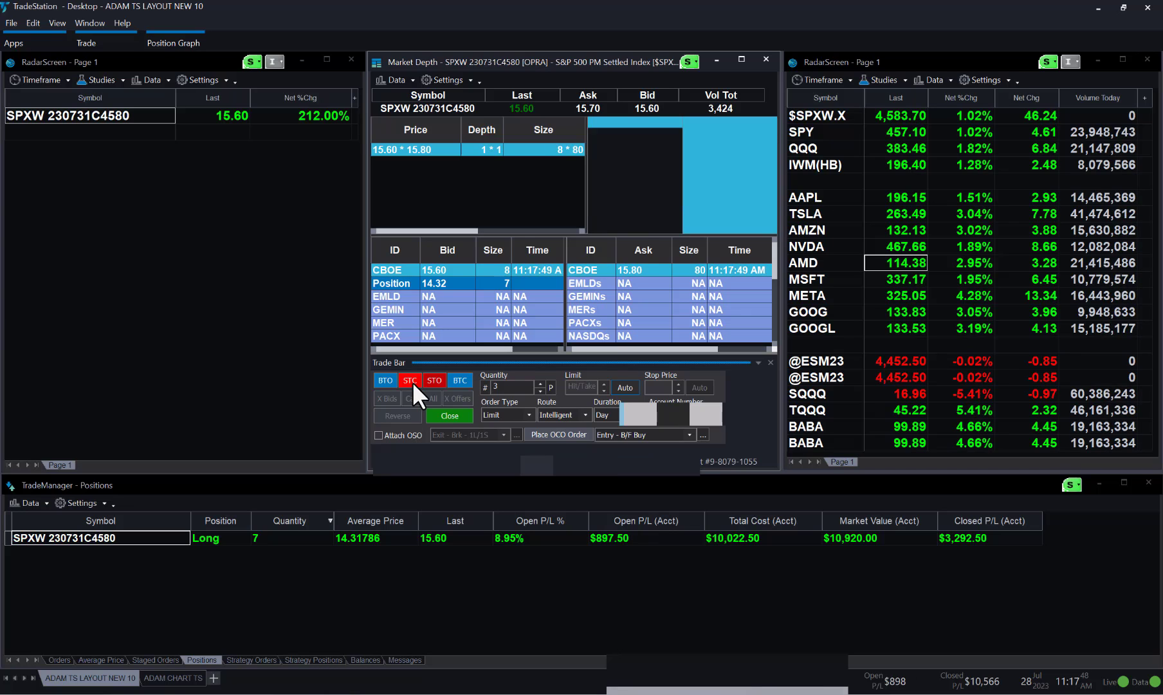
{"action": "left_click", "coordinate": [413, 382]}
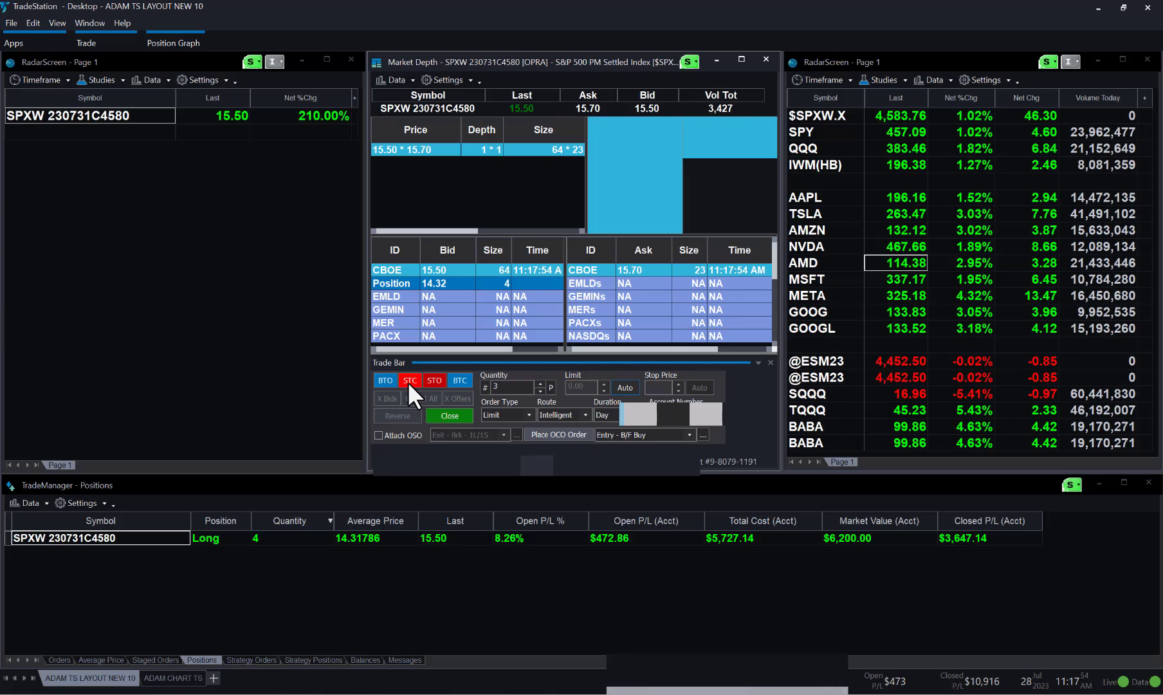
{"action": "left_click", "coordinate": [408, 382]}
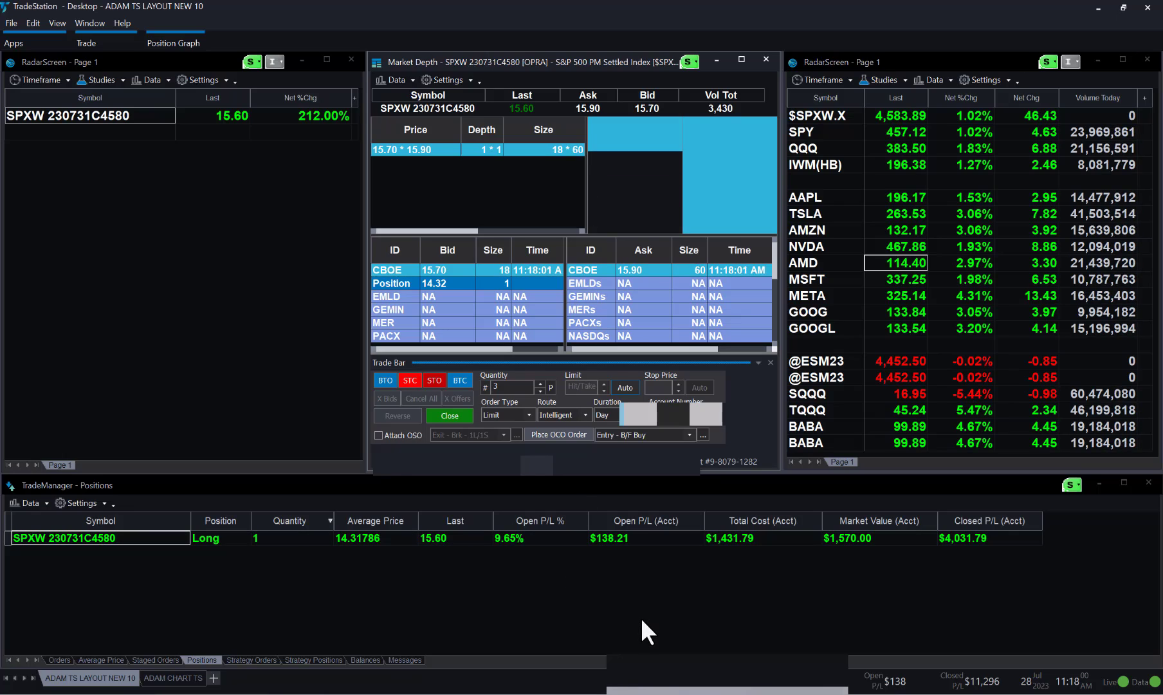
Snip the screen, bring the SPY chart back in front and compress its price scale
{"action": "key", "text": "super+shift+s"}
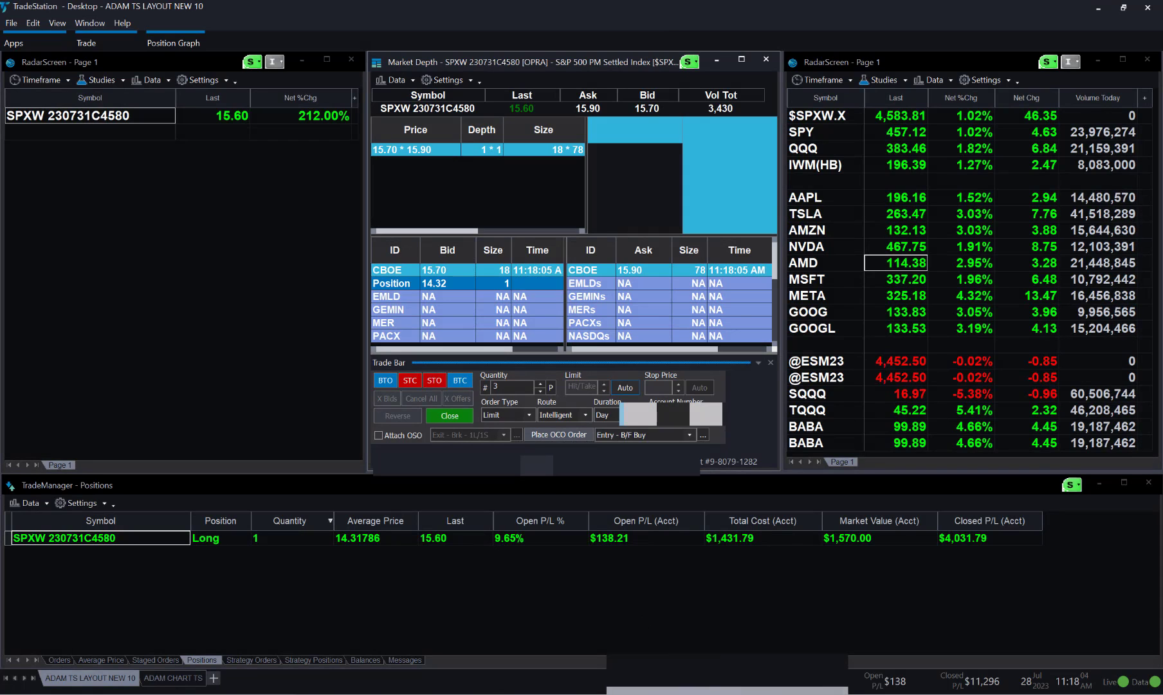
{"action": "key", "text": "alt+Tab"}
{"action": "left_click_drag", "start_coordinate": [1117, 179], "coordinate": [1090, 273]}
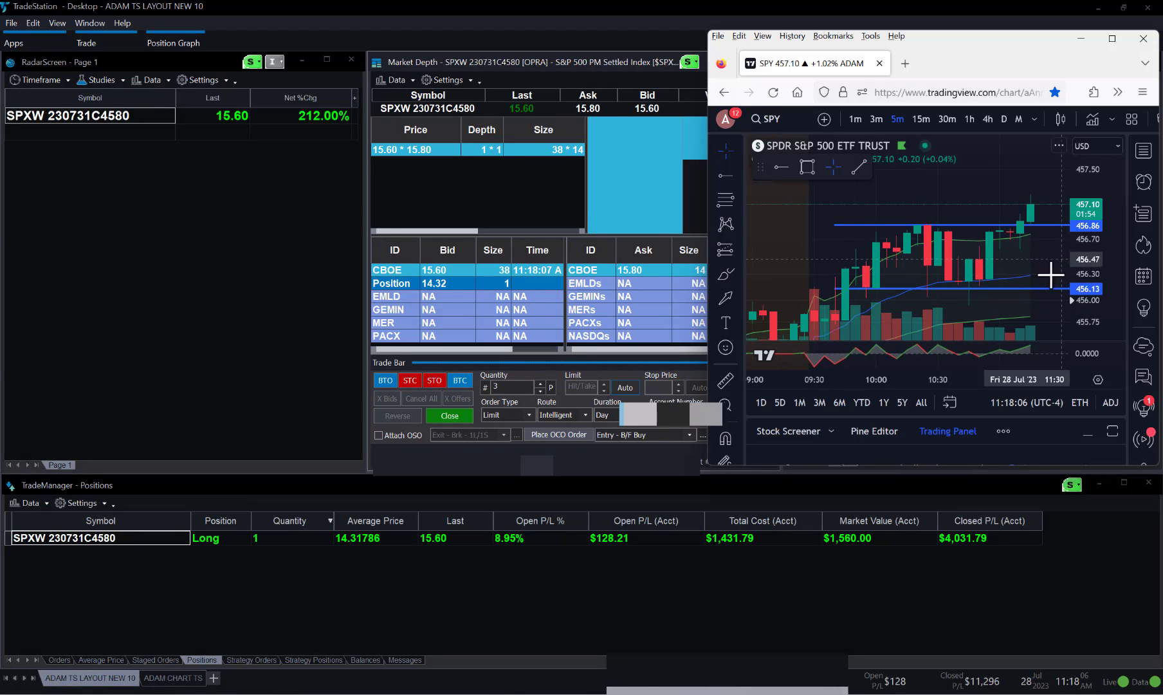